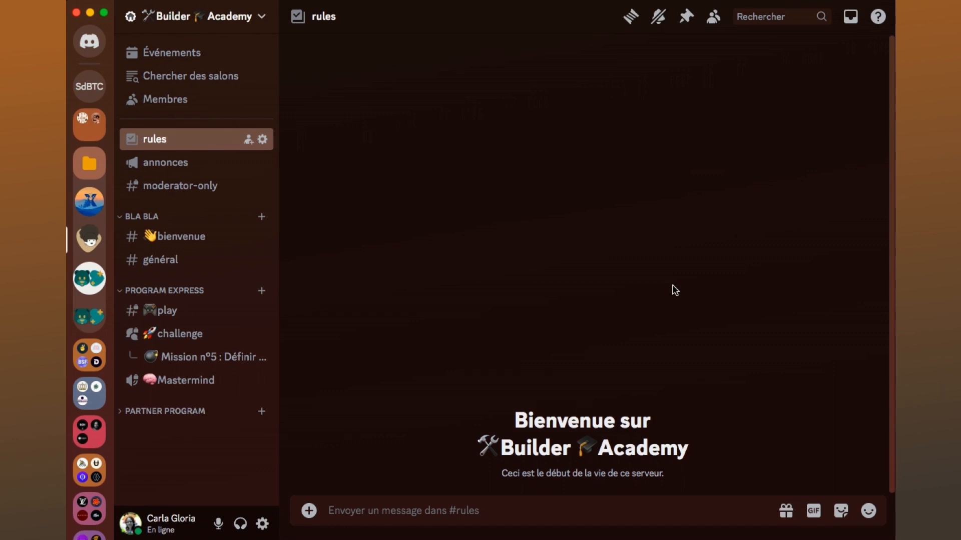
click(253, 24)
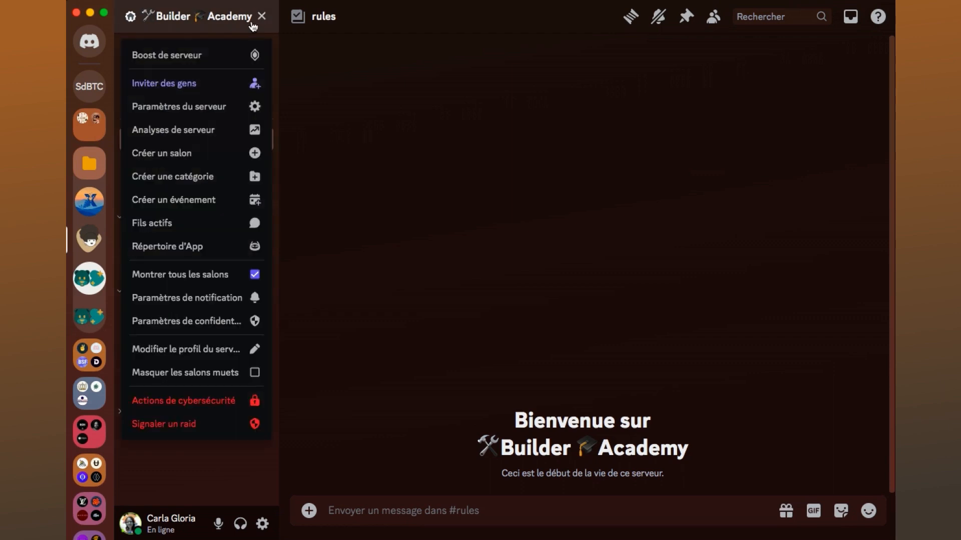
click(206, 106)
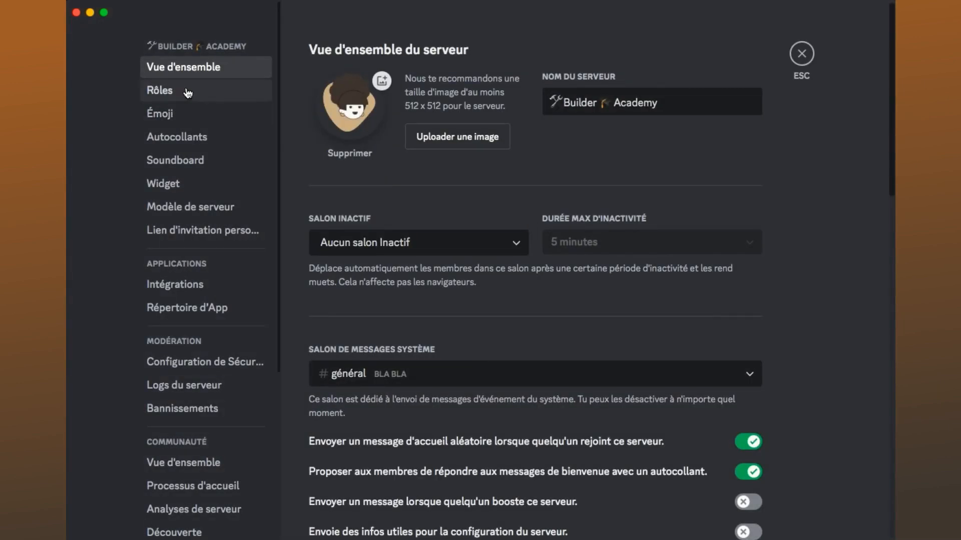
click(188, 93)
click(557, 111)
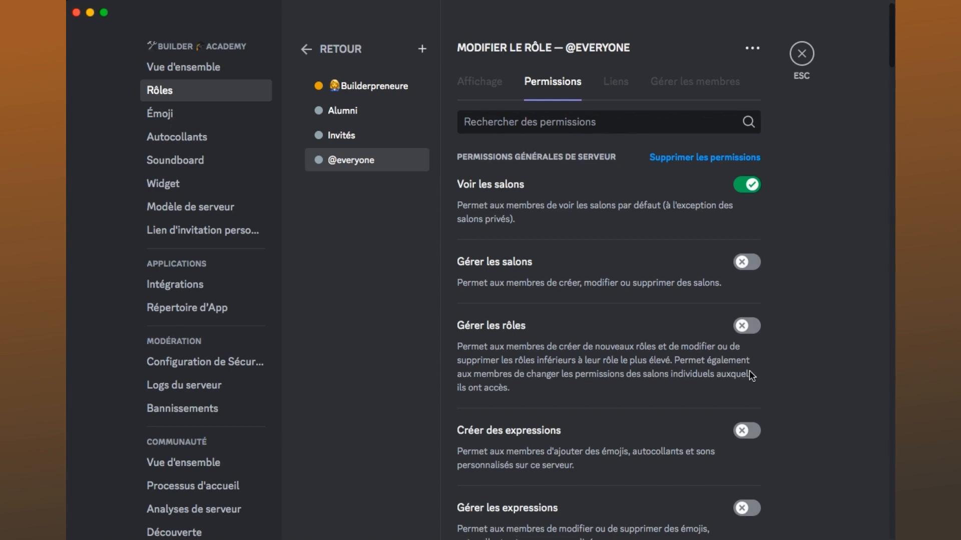
scroll(750, 375, down, 10)
scroll(751, 376, down, 10)
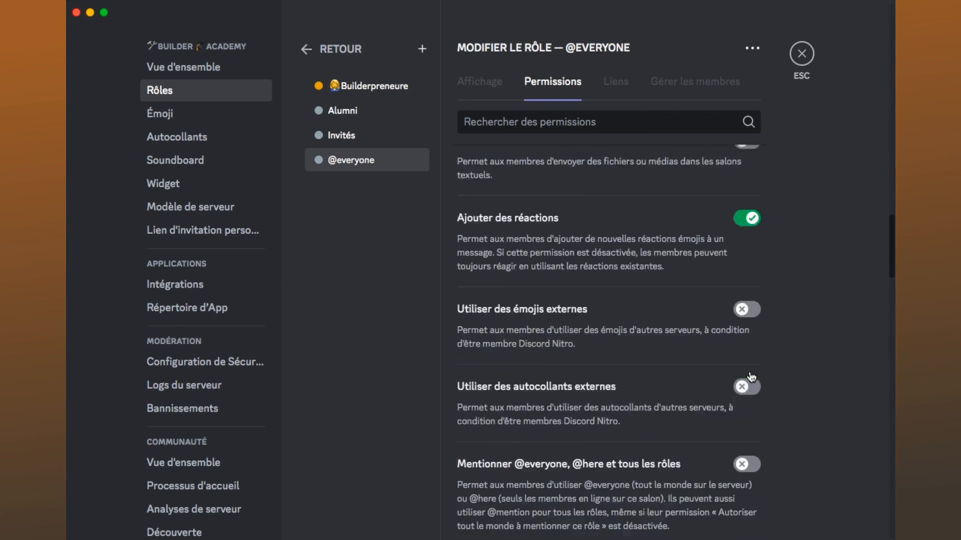
scroll(751, 376, up, 4)
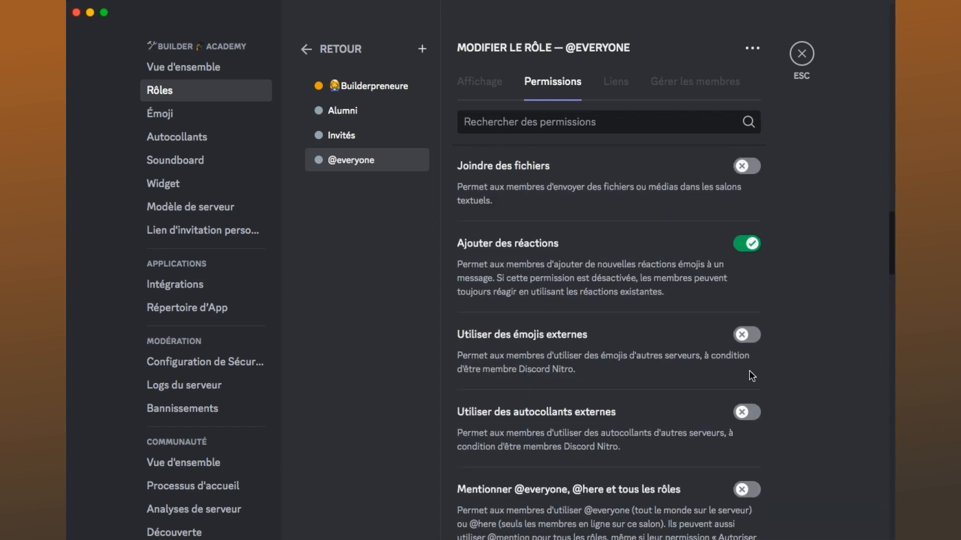
scroll(750, 372, up, 2)
scroll(621, 314, down, 2)
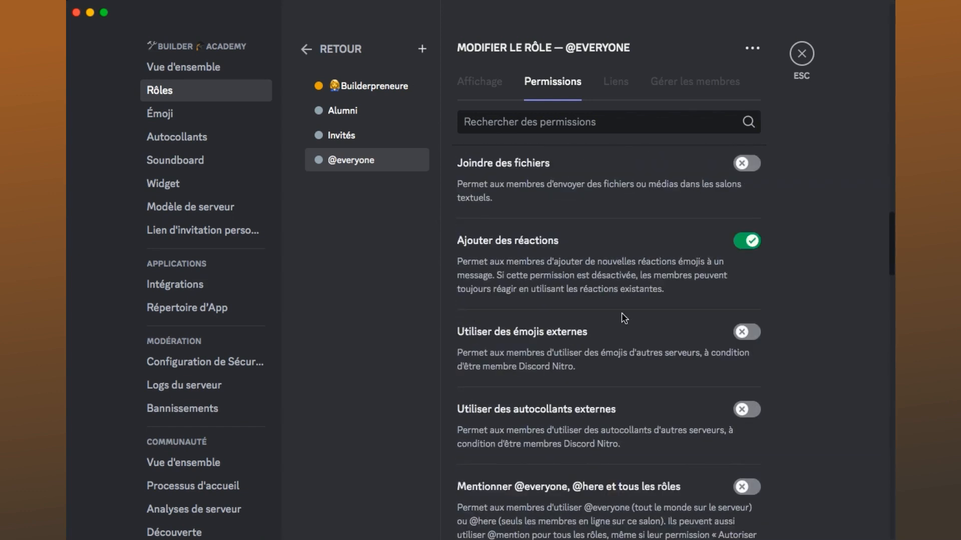
scroll(615, 311, down, 1)
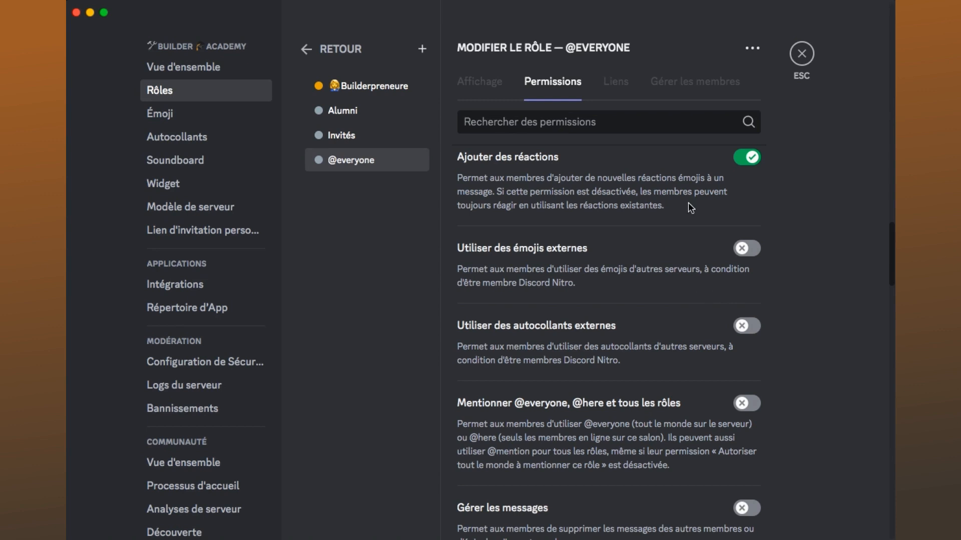
scroll(688, 202, up, 1)
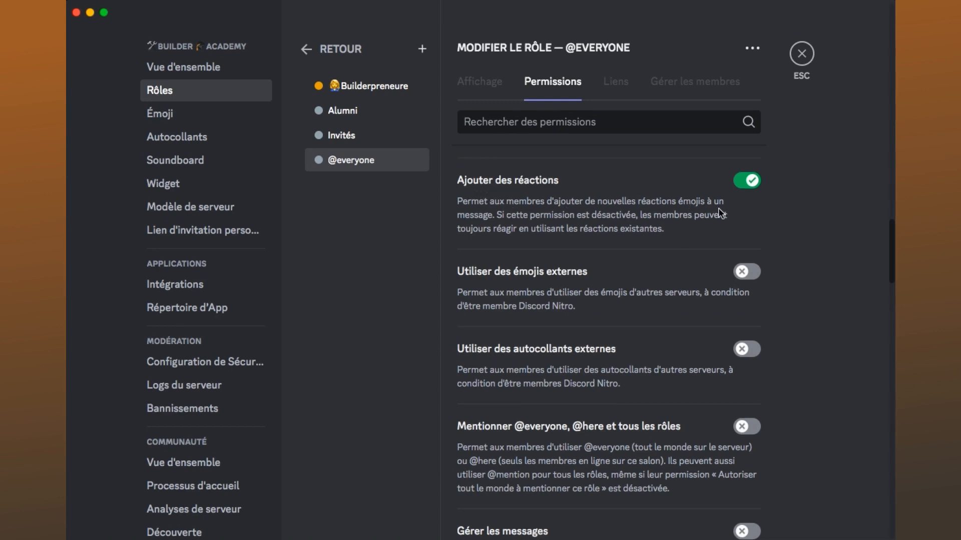
scroll(725, 224, down, 7)
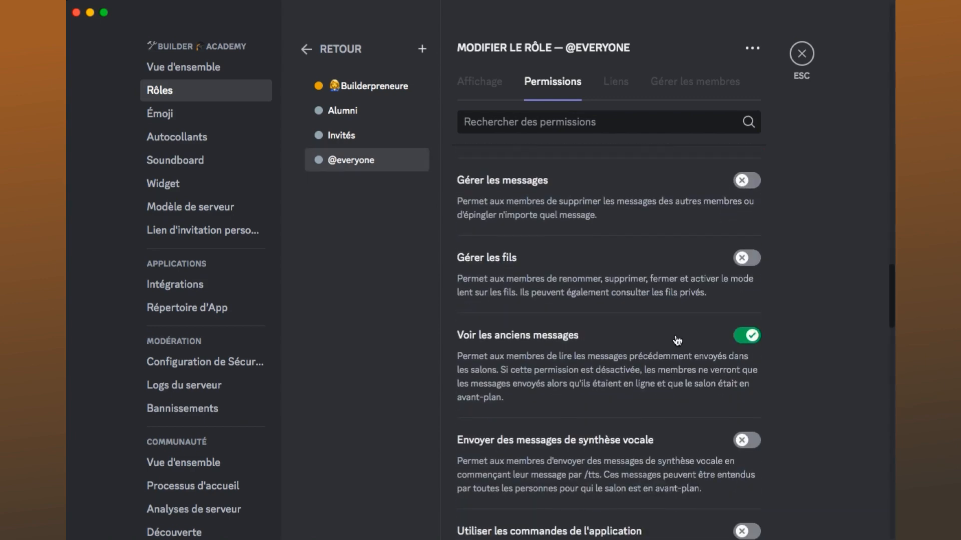
scroll(675, 337, down, 1)
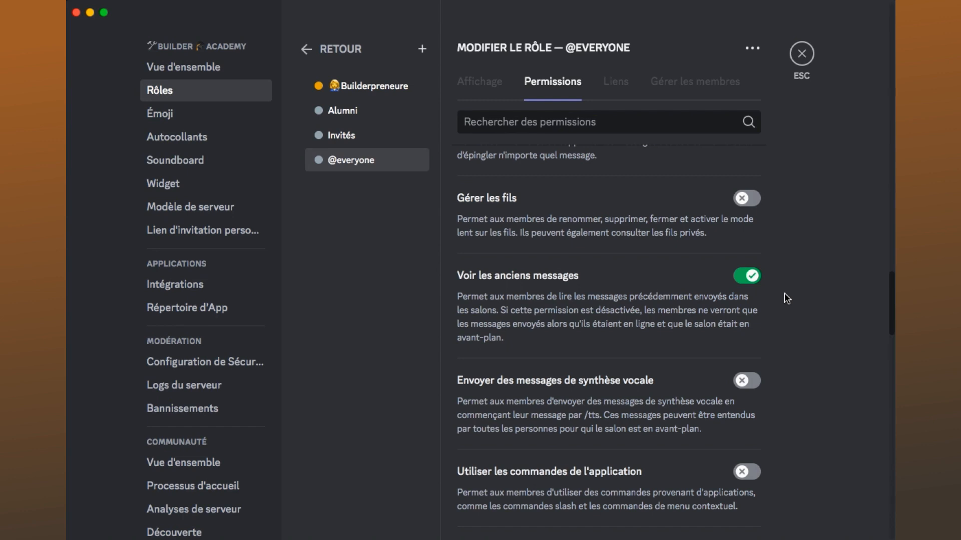
scroll(724, 378, down, 7)
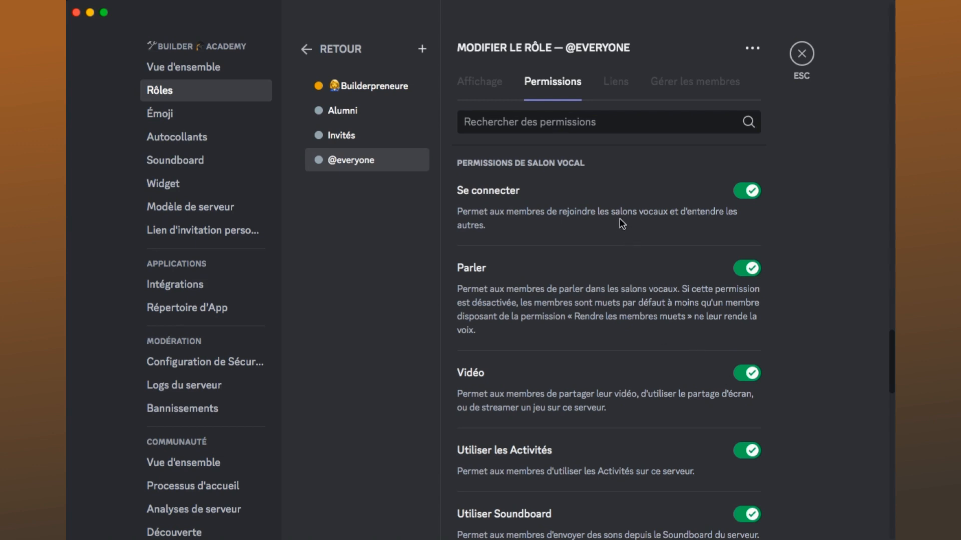
scroll(549, 284, down, 5)
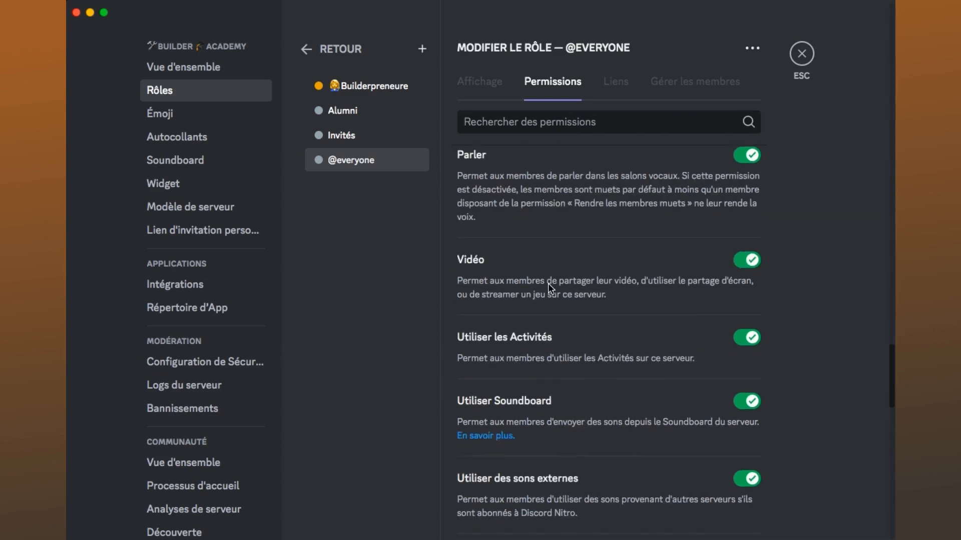
scroll(550, 290, down, 3)
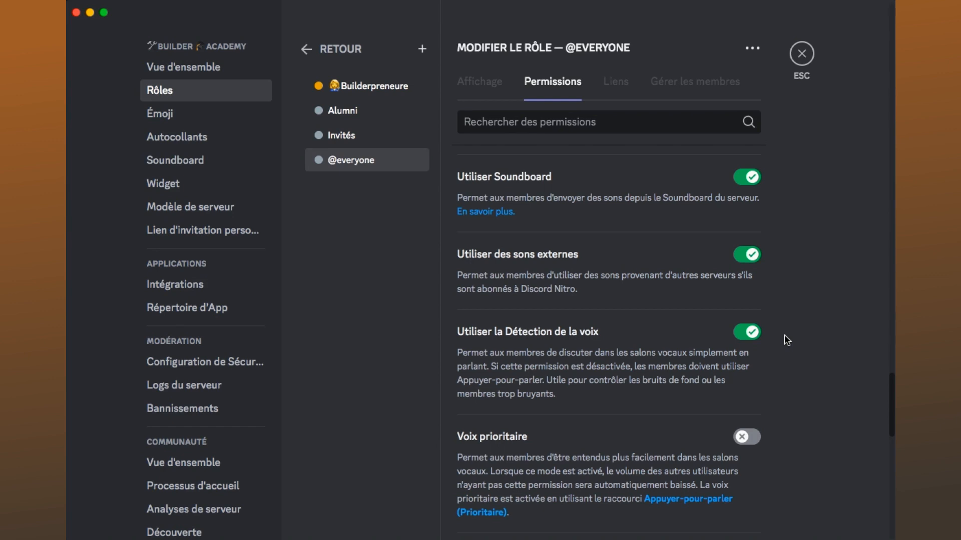
scroll(785, 335, up, 20)
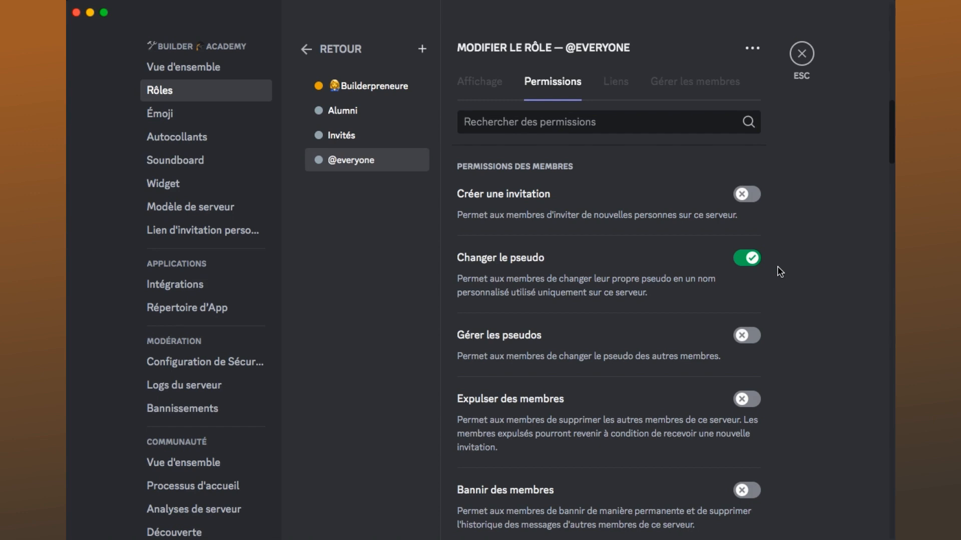
scroll(796, 320, up, 10)
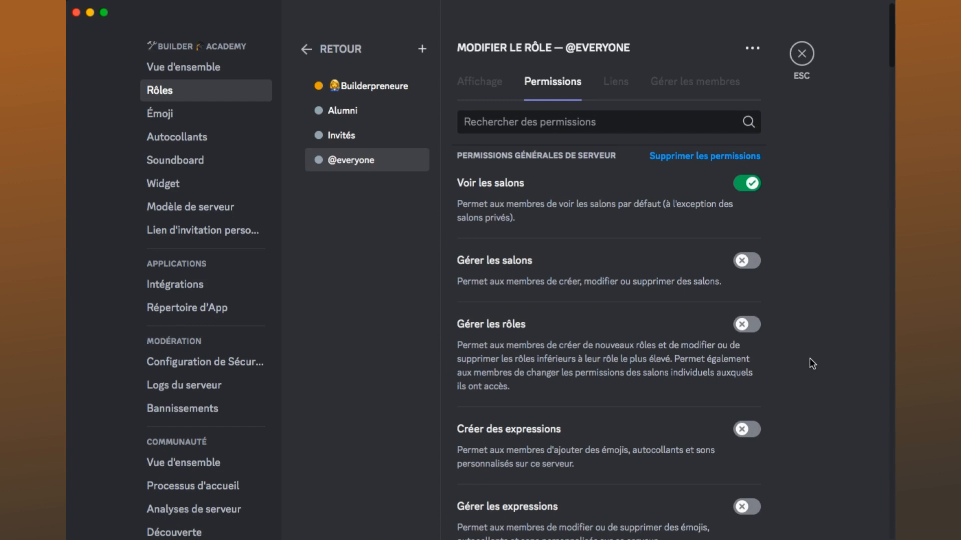
scroll(812, 364, down, 15)
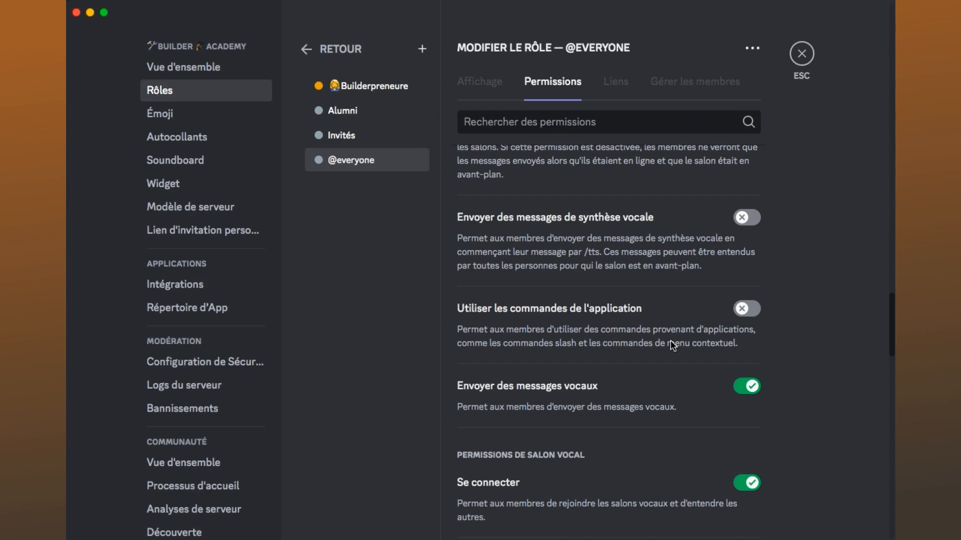
scroll(672, 345, up, 15)
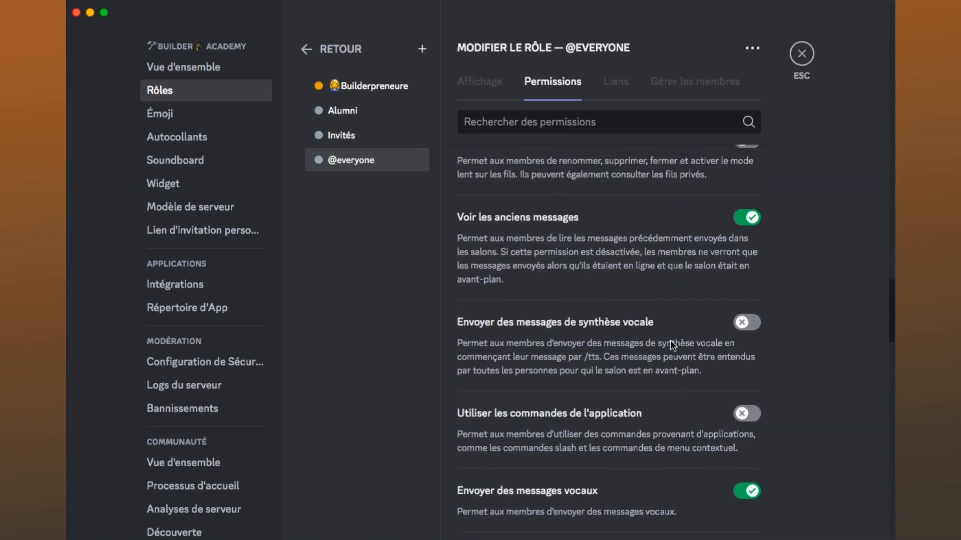
scroll(672, 345, down, 3)
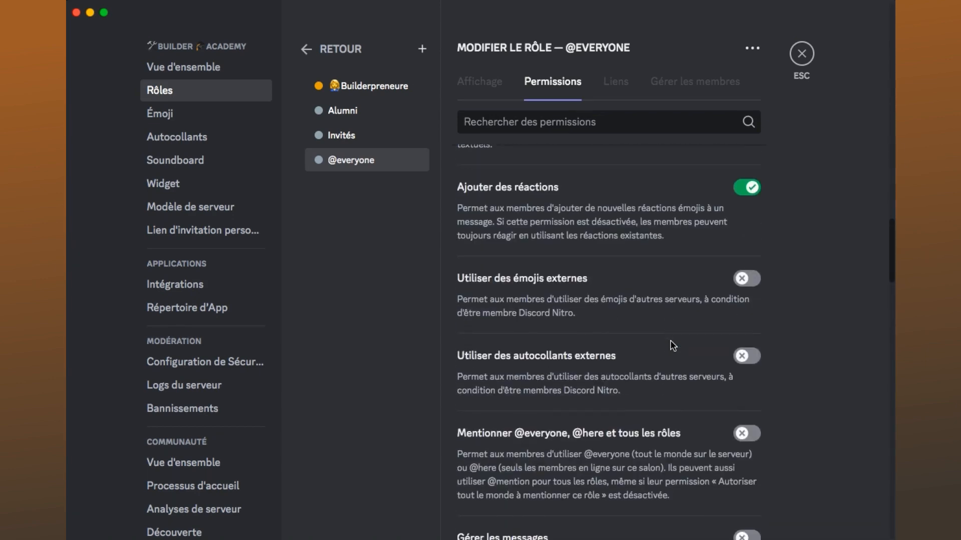
scroll(672, 345, up, 5)
scroll(672, 345, up, 5)
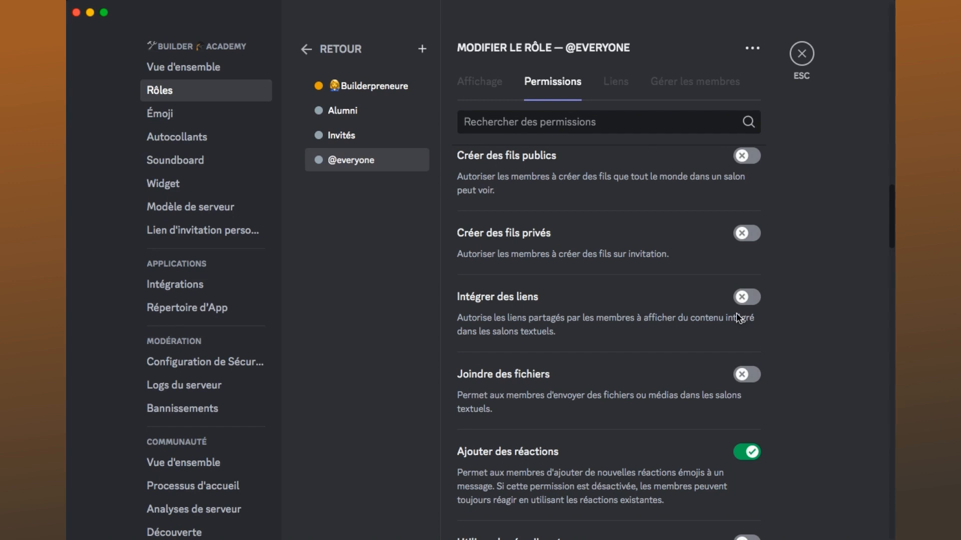
scroll(736, 313, down, 8)
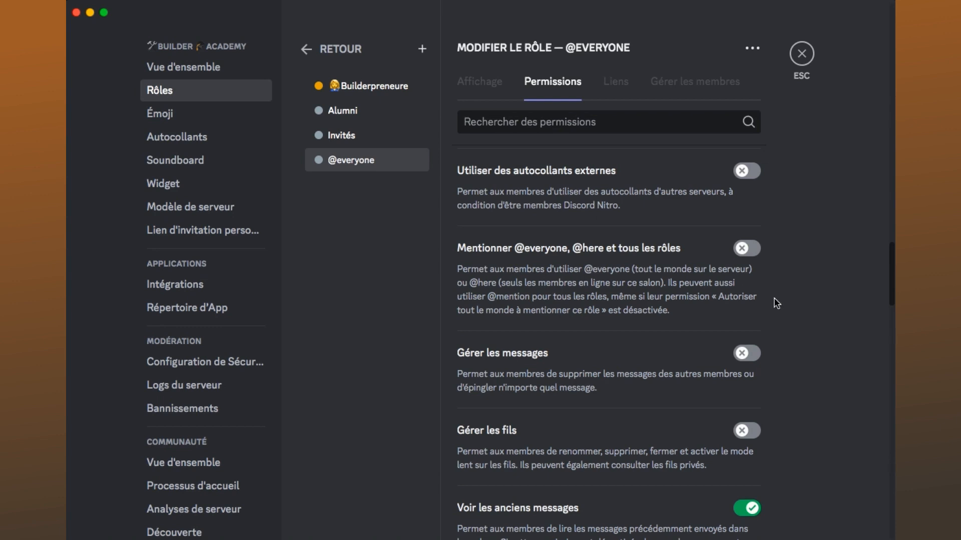
scroll(776, 303, up, 10)
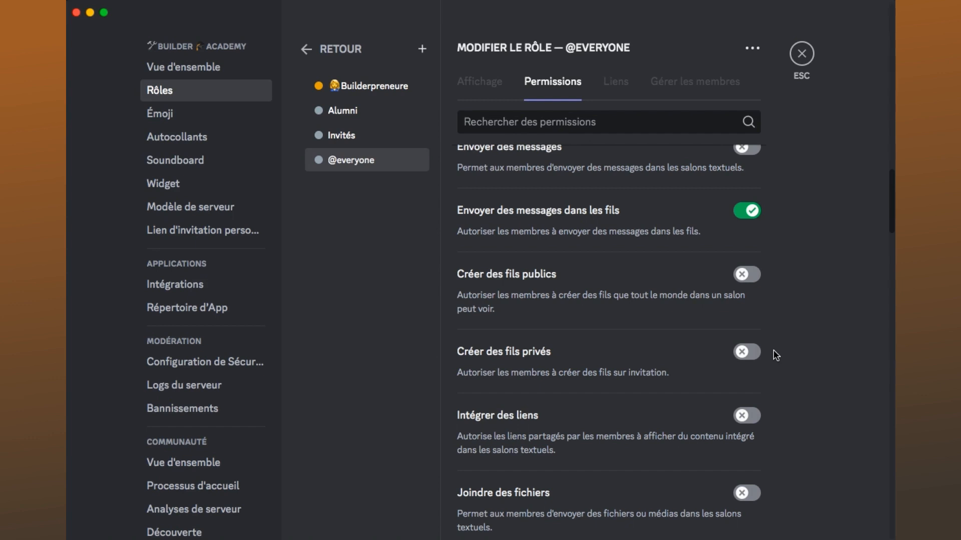
- Leave the server settings and view the thread list of the rules channel
click(802, 54)
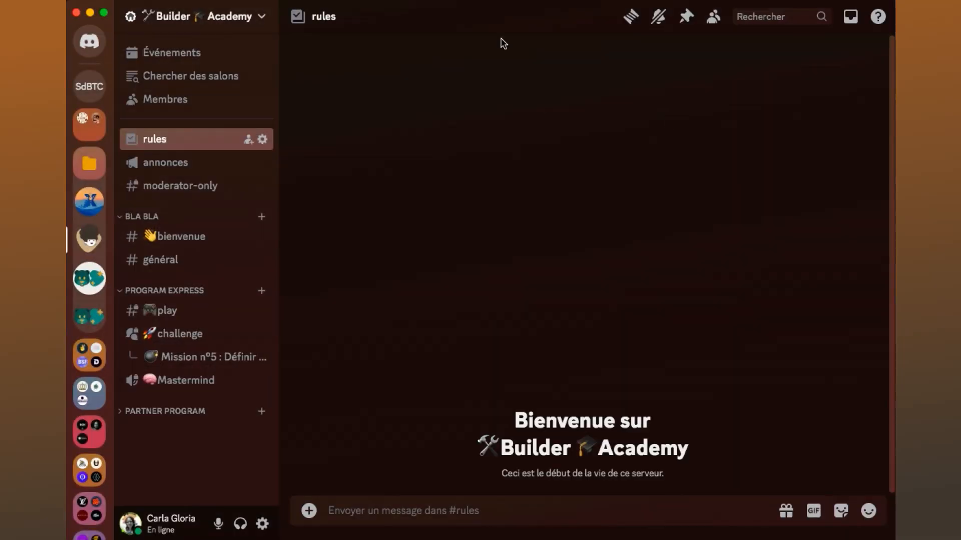
click(632, 20)
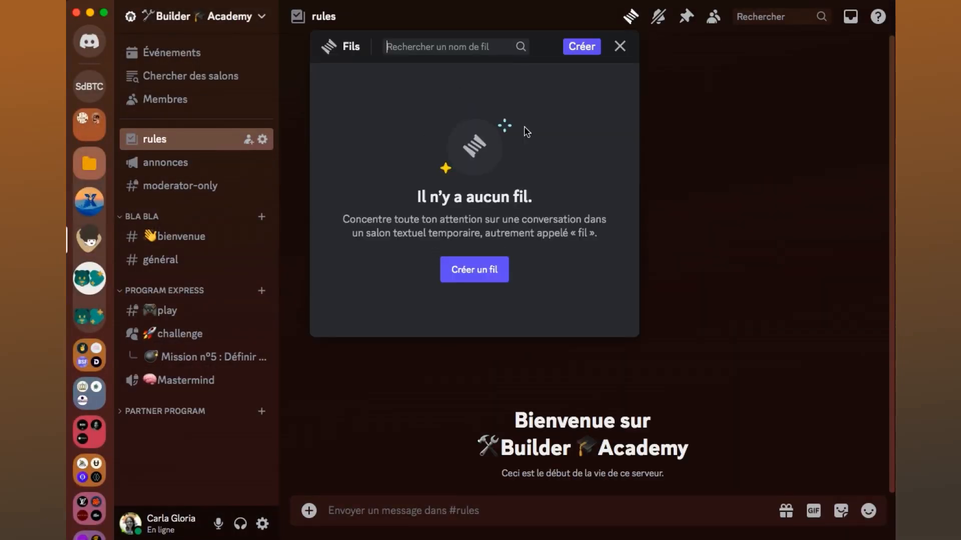
click(711, 176)
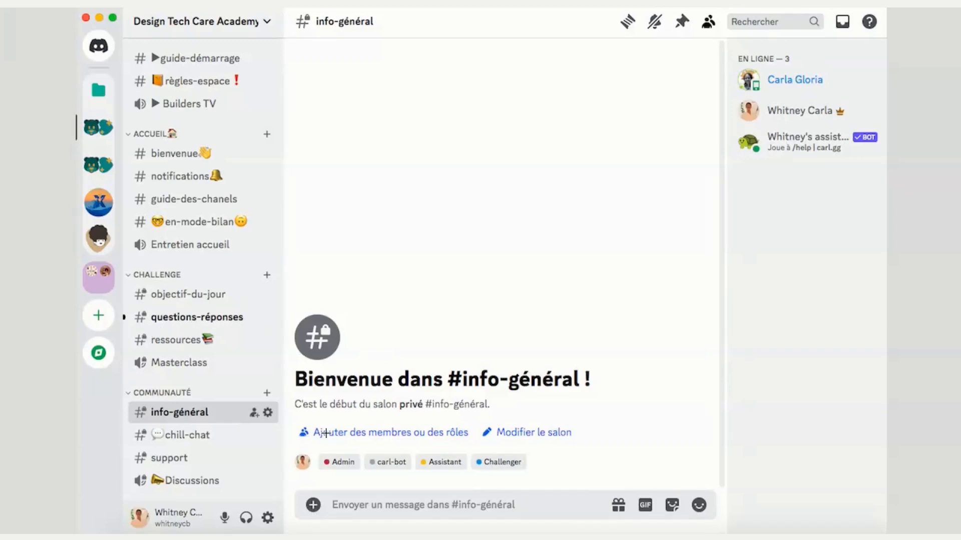
- In the Design Tech Care Academy server, list the questions-réponses channel's threads and open the Test 2 thread
click(192, 318)
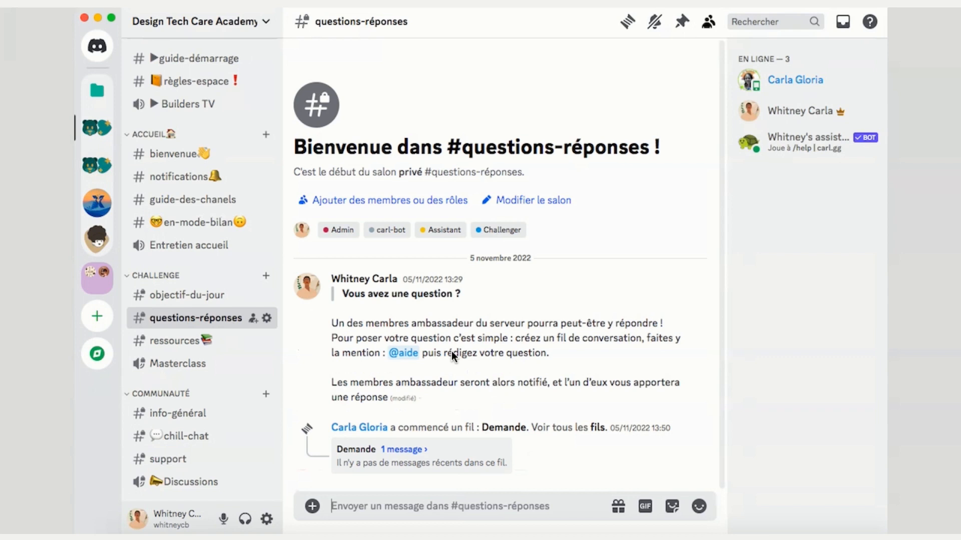
click(628, 21)
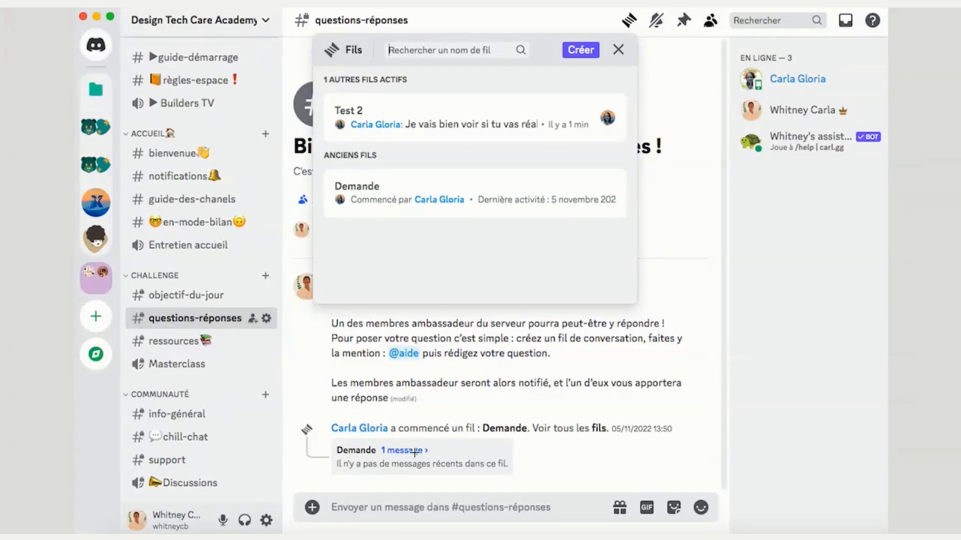
click(348, 111)
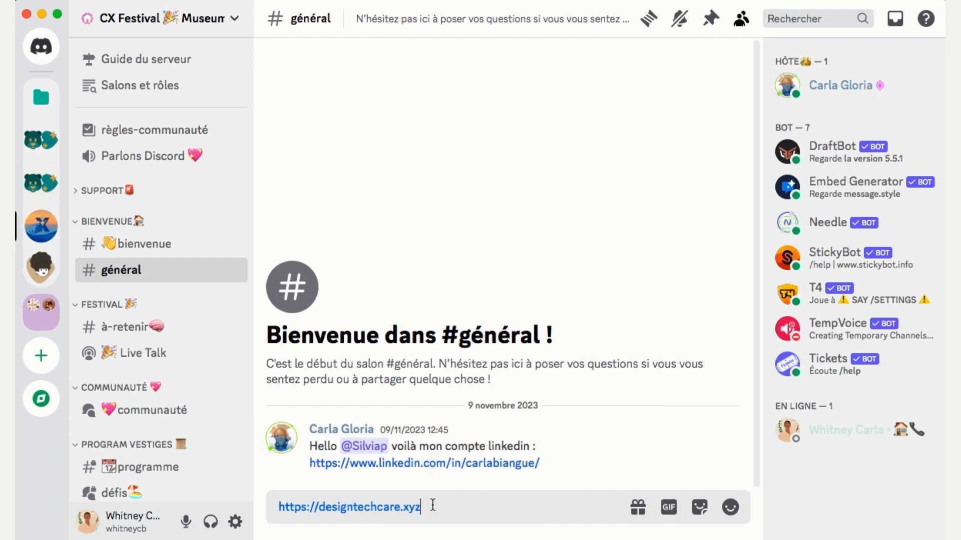
key(Return)
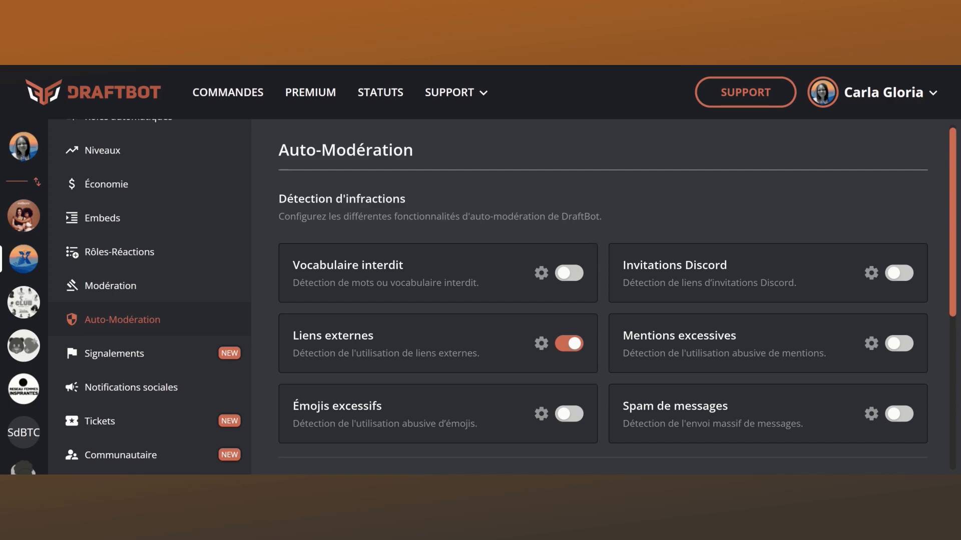
- In DraftBot's auto-moderation for the CX Festival Museum server, open the settings of the external links detection (Liens externes)
scroll(150, 301, up, 4)
scroll(150, 300, down, 2)
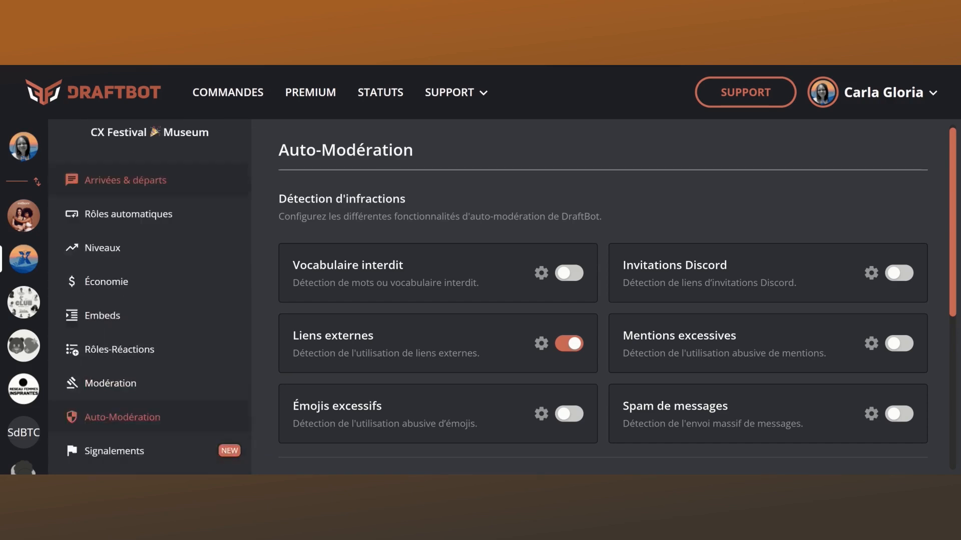
scroll(150, 299, down, 2)
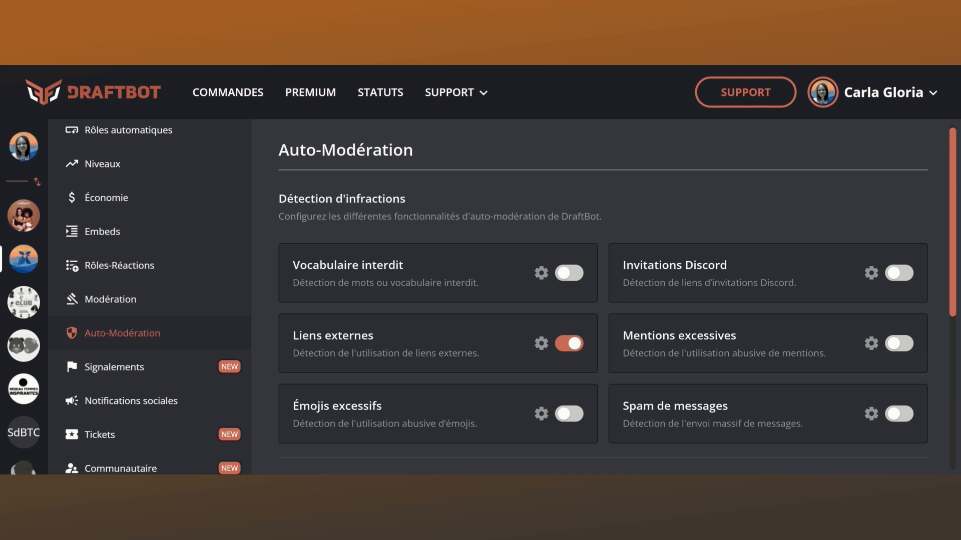
scroll(151, 368, up, 4)
scroll(153, 297, down, 1)
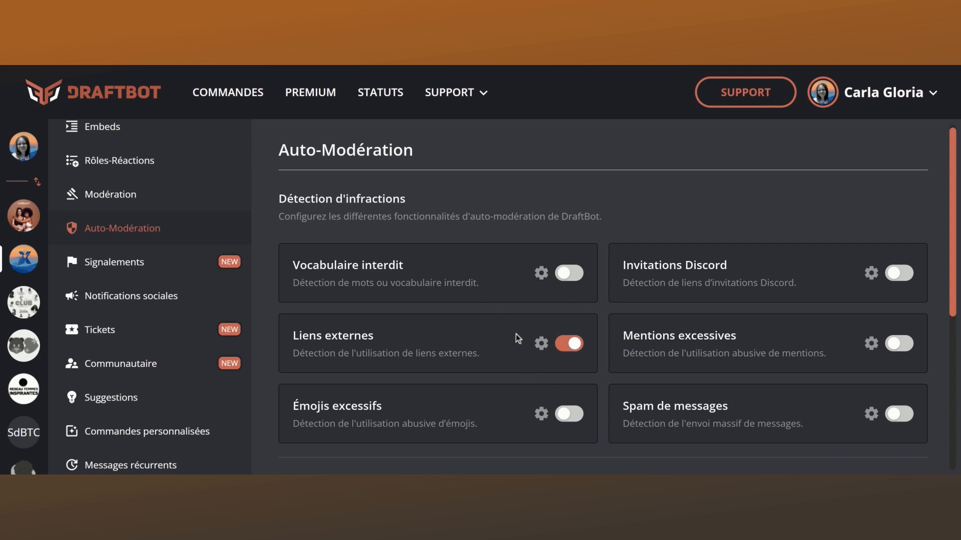
click(541, 344)
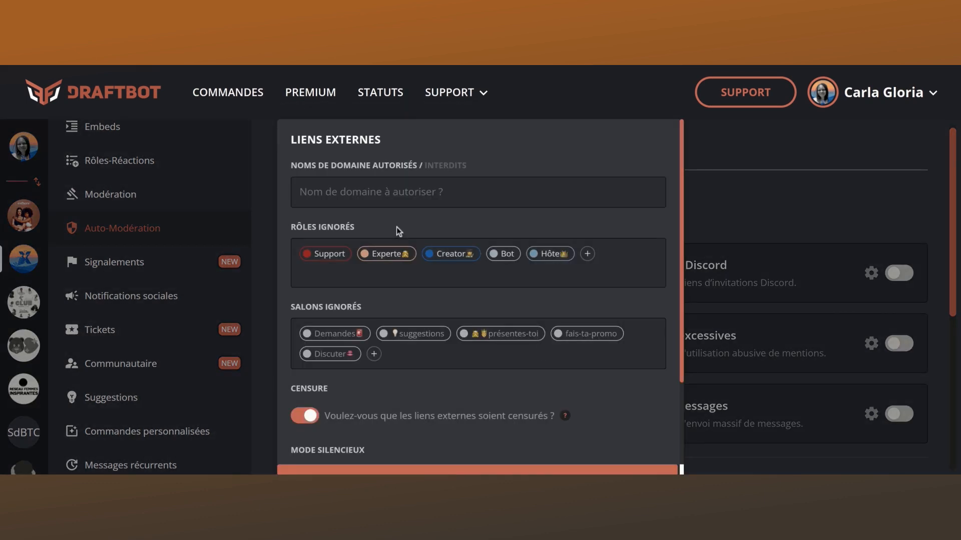
- Examine the external links filter's allowed domains, ignored roles, ignored channels, censorship and silent mode options
scroll(396, 228, down, 5)
scroll(397, 228, up, 5)
scroll(364, 224, down, 1)
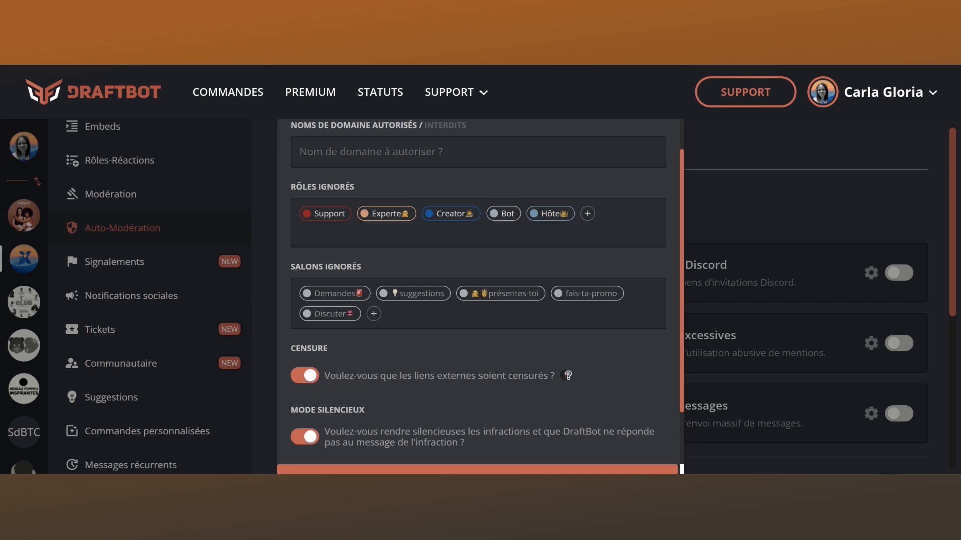
mouse_move(567, 376)
scroll(445, 404, up, 1)
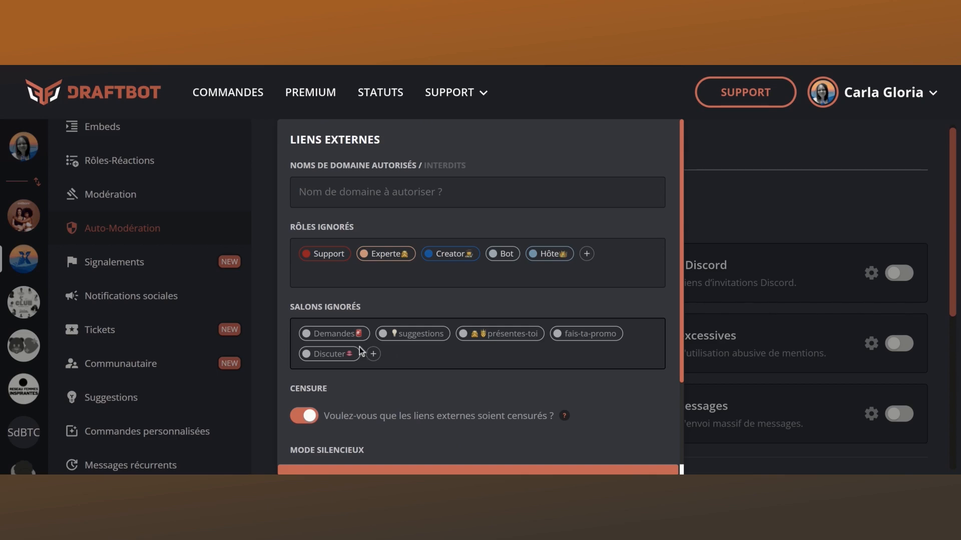
- Browse the channels and roles that can be added to the external links filter's ignored lists, without adding any
click(373, 353)
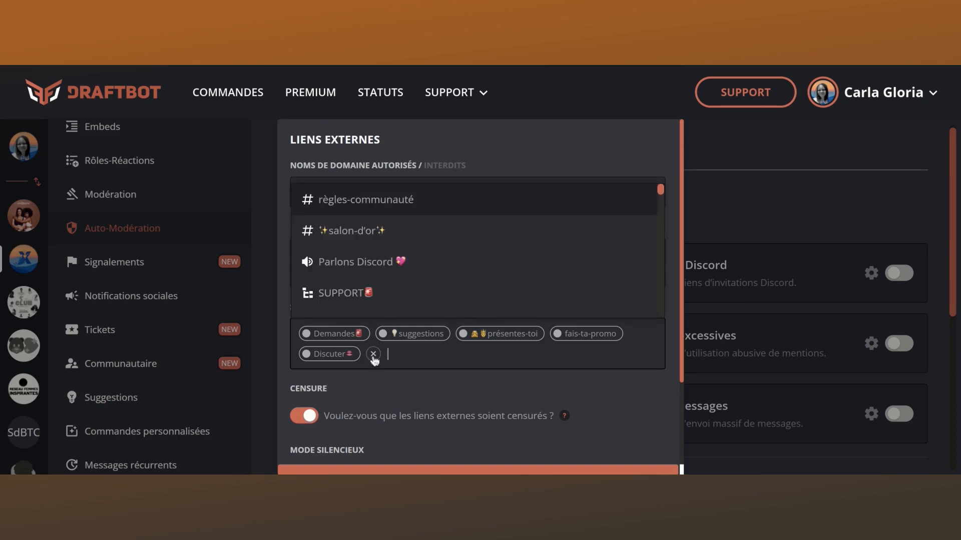
scroll(385, 273, down, 5)
scroll(385, 272, down, 10)
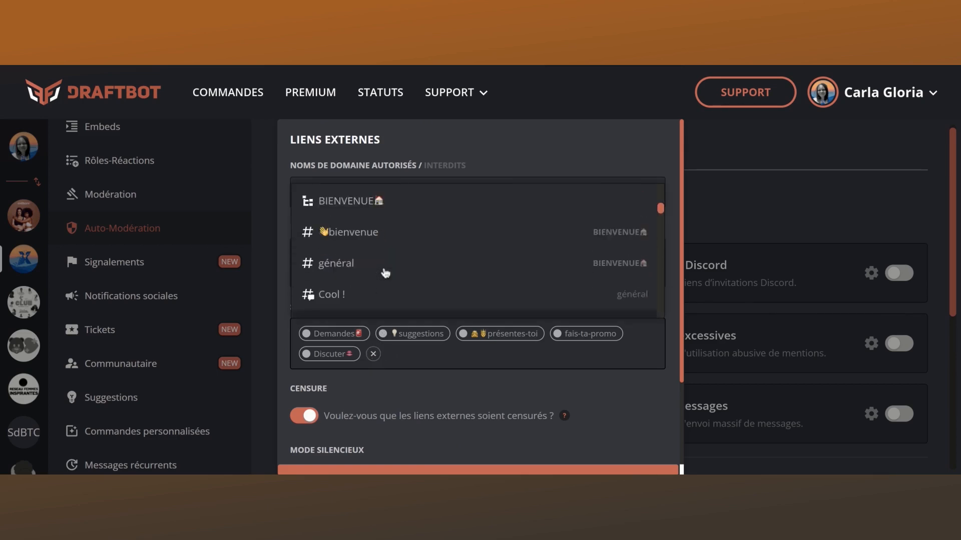
click(491, 372)
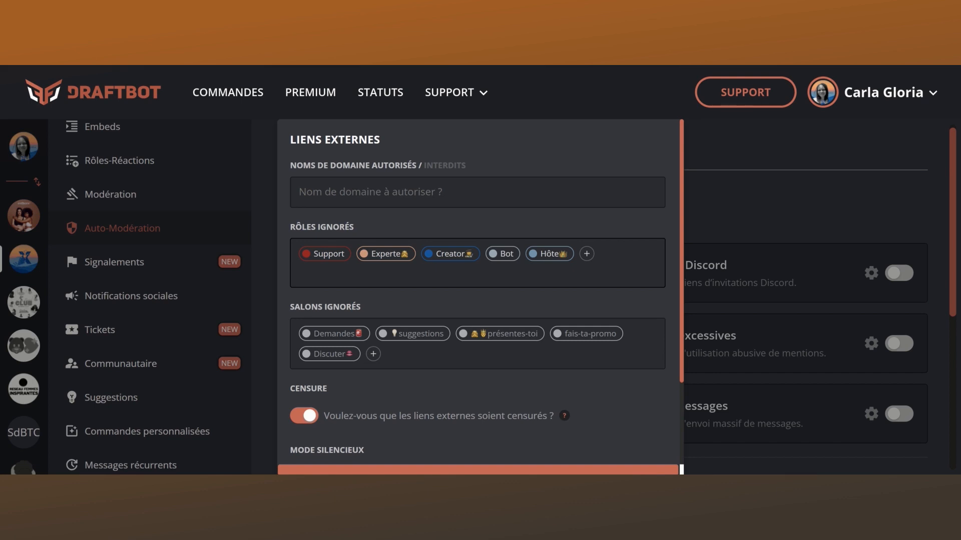
click(586, 254)
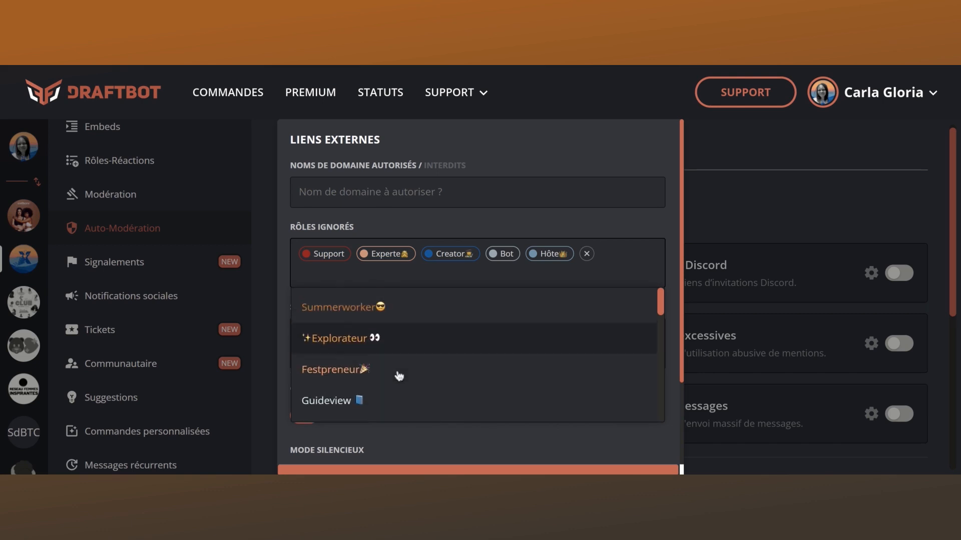
click(564, 206)
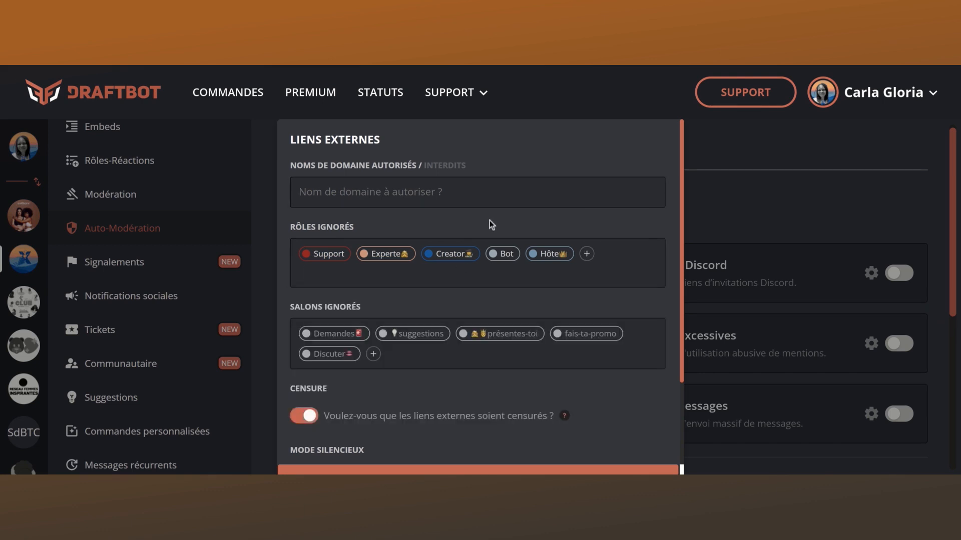
- Review the external links filter's censorship and silent mode settings
scroll(490, 220, down, 3)
scroll(489, 220, up, 3)
scroll(489, 220, down, 3)
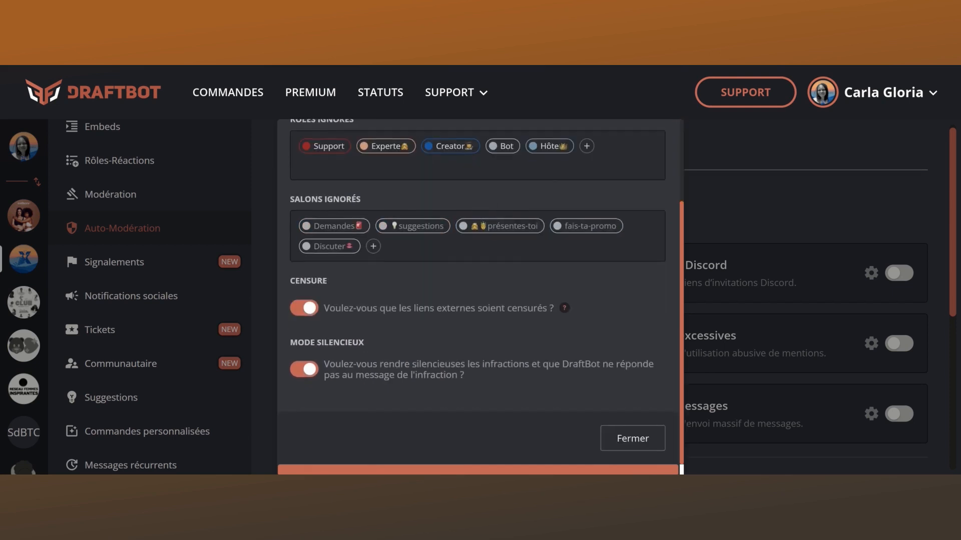